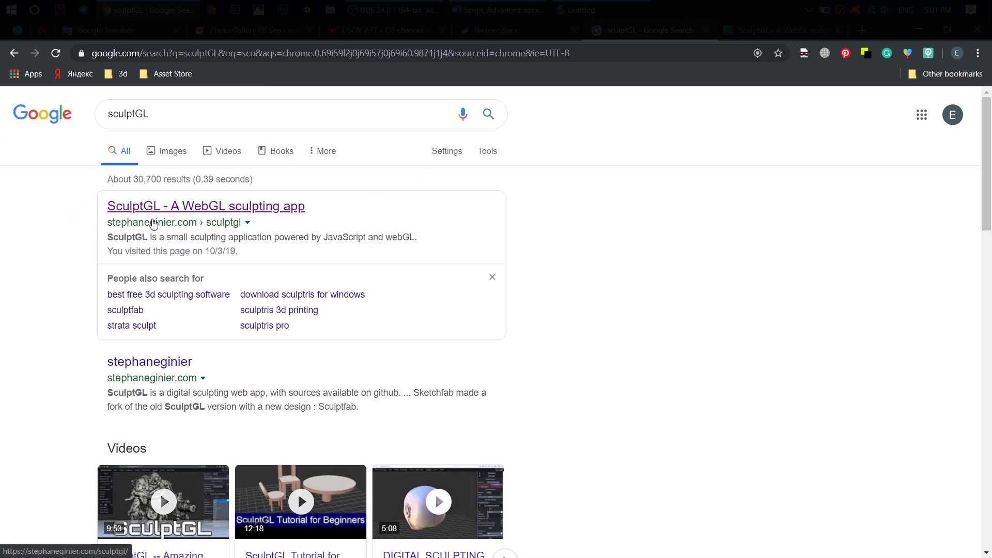
# Step: Open the SculptGL web app and clear the default sphere from the scene
pyautogui.click(792, 36)
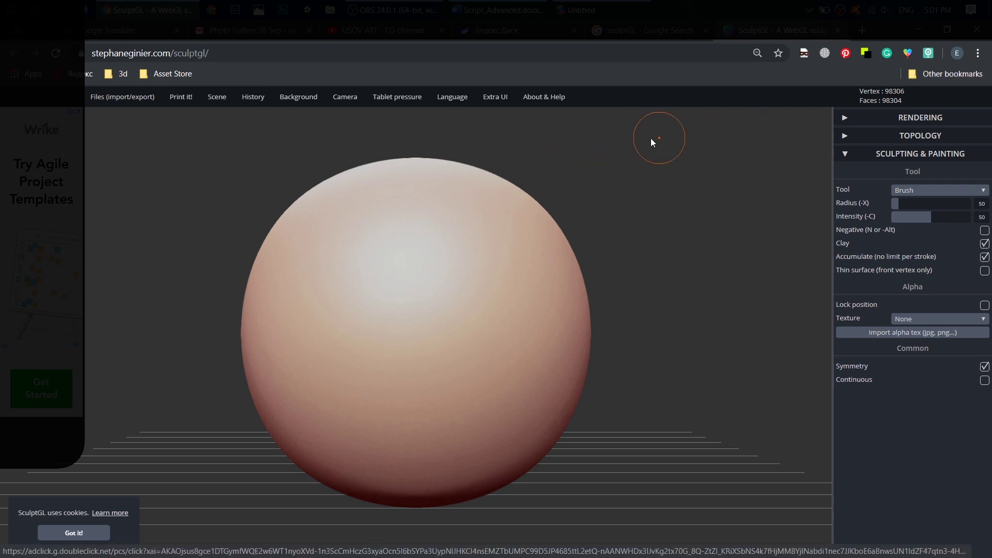
pyautogui.moveTo(302, 99)
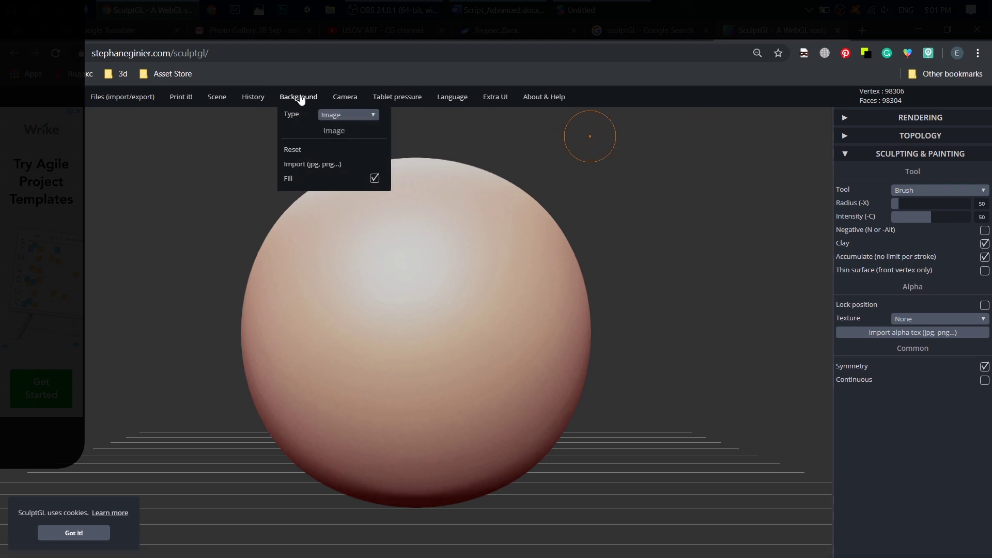
pyautogui.moveTo(214, 99)
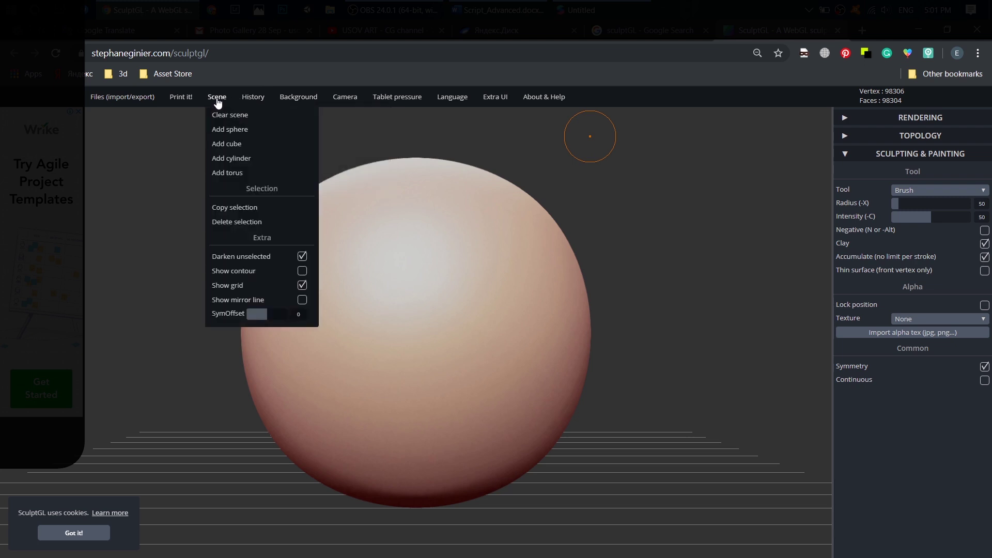
pyautogui.click(229, 119)
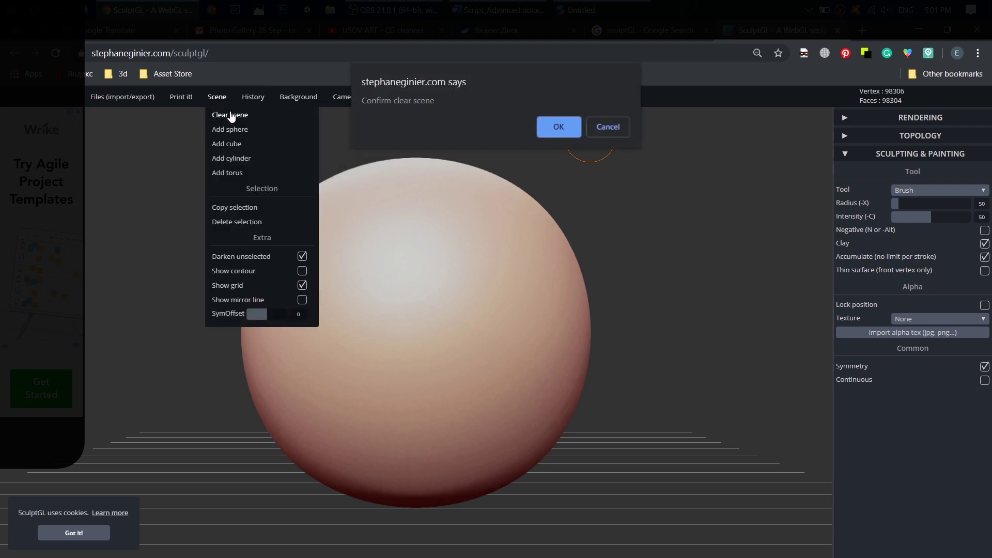
pyautogui.click(558, 127)
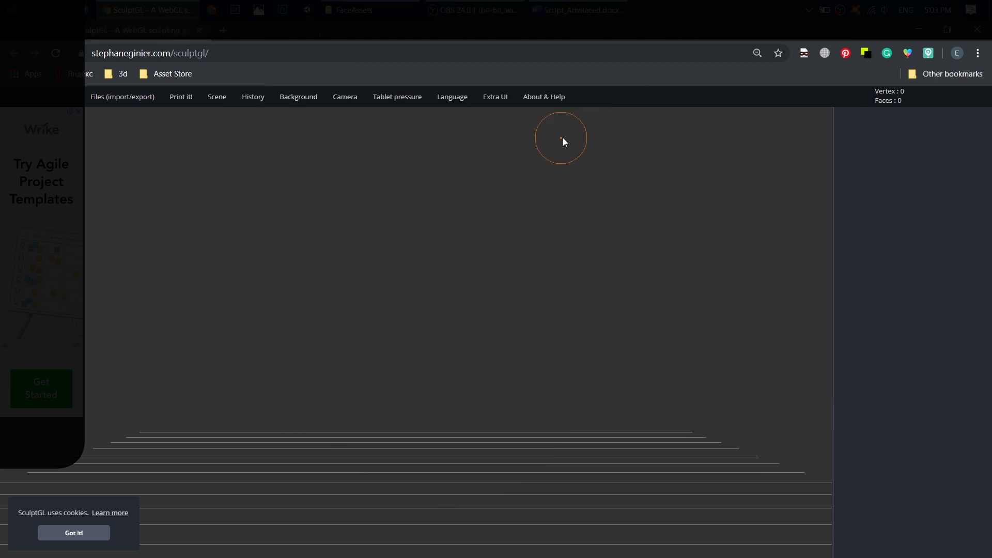
# Step: Search the FaceAssets folder for "facem" and import faceMesh.obj into the empty SculptGL scene
pyautogui.click(352, 4)
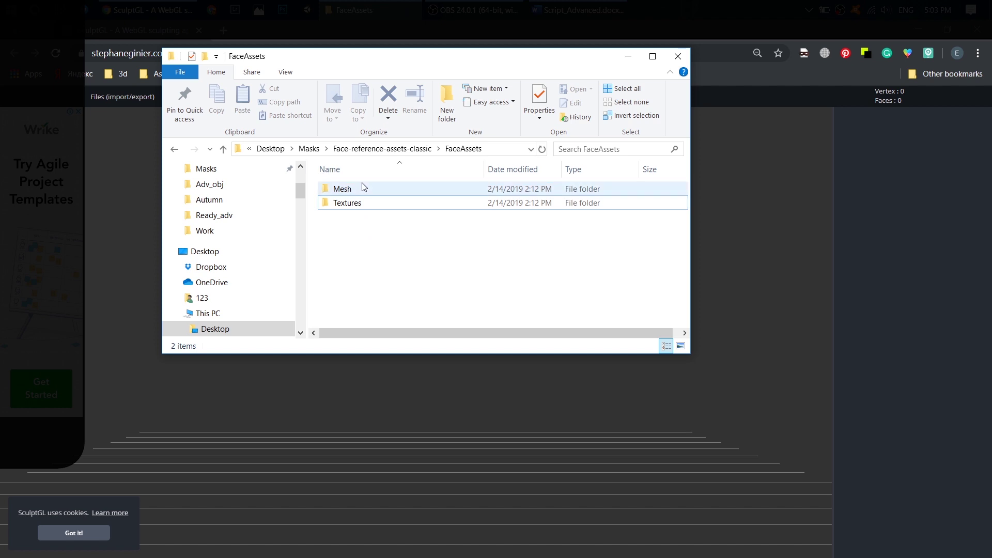
pyautogui.click(622, 147)
pyautogui.write('face')
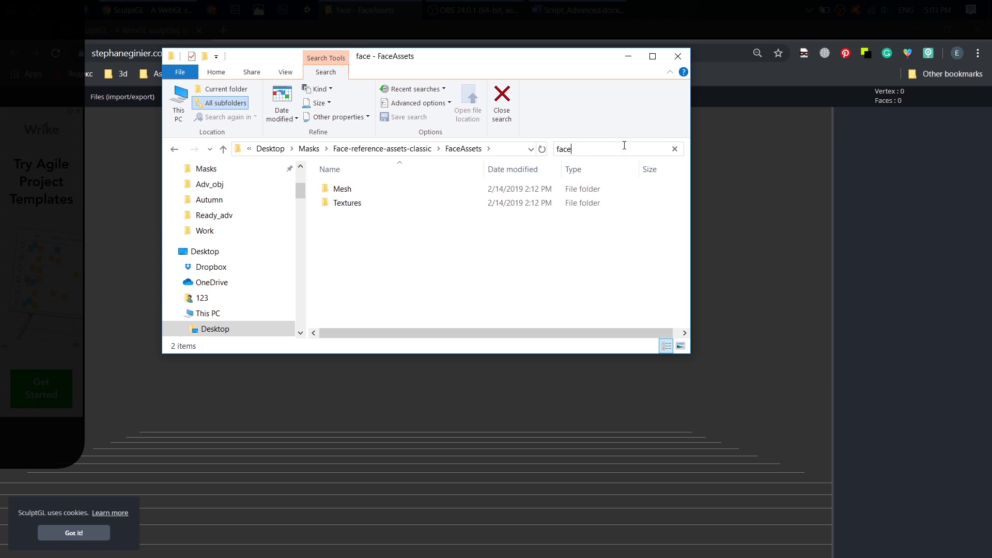
pyautogui.write('m')
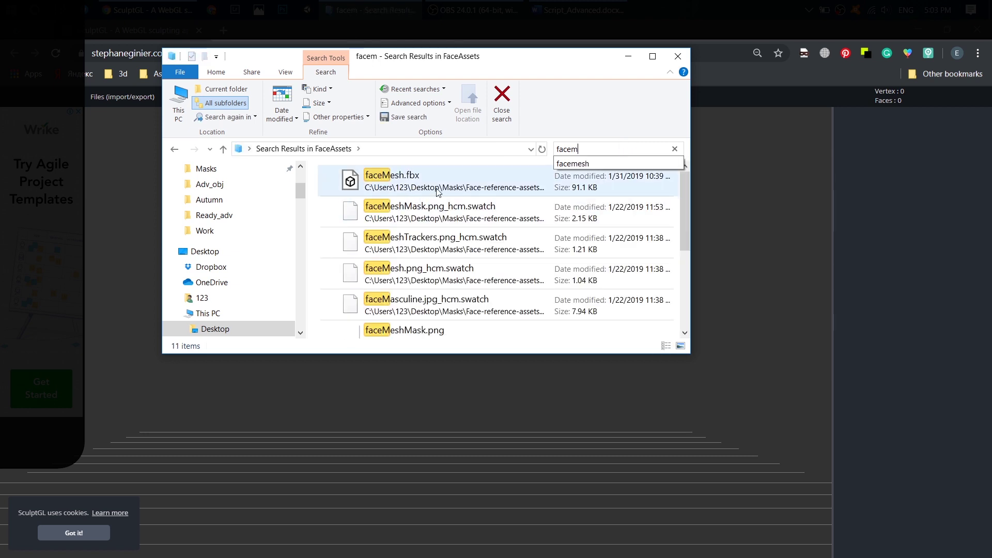
pyautogui.moveTo(691, 208); pyautogui.dragTo(651, 285)
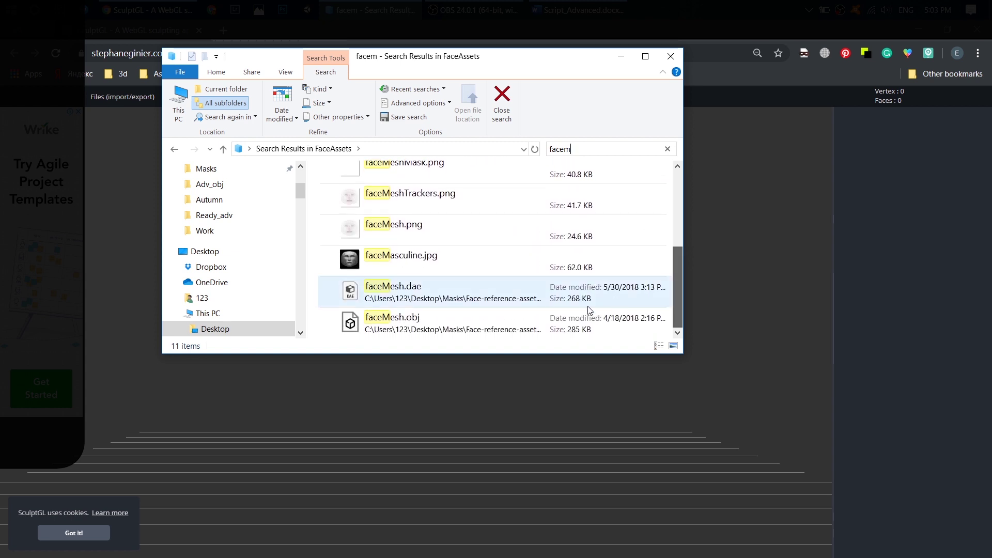
pyautogui.click(482, 331)
pyautogui.moveTo(450, 324); pyautogui.dragTo(439, 403)
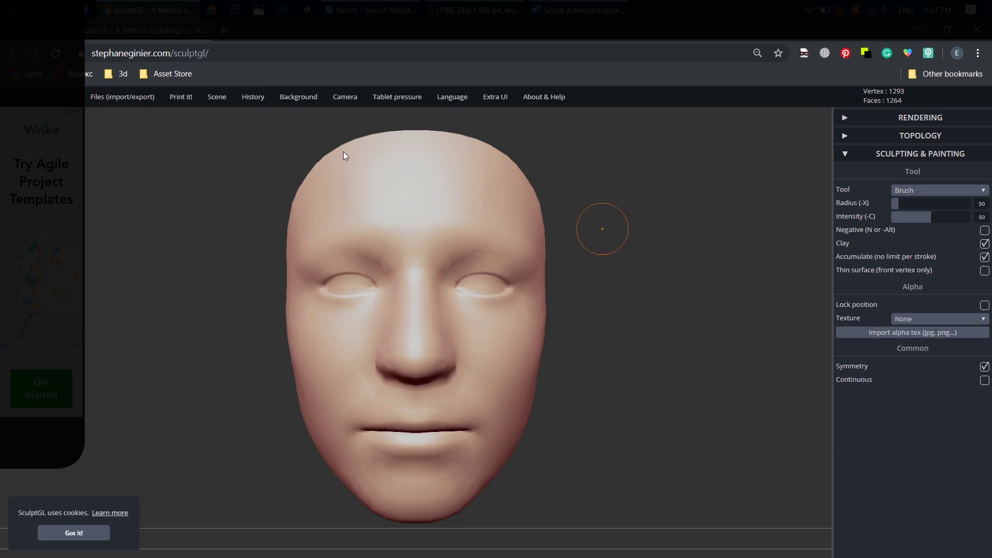
# Step: Choose the Move sculpting tool and set its radius to 90
pyautogui.click(96, 100)
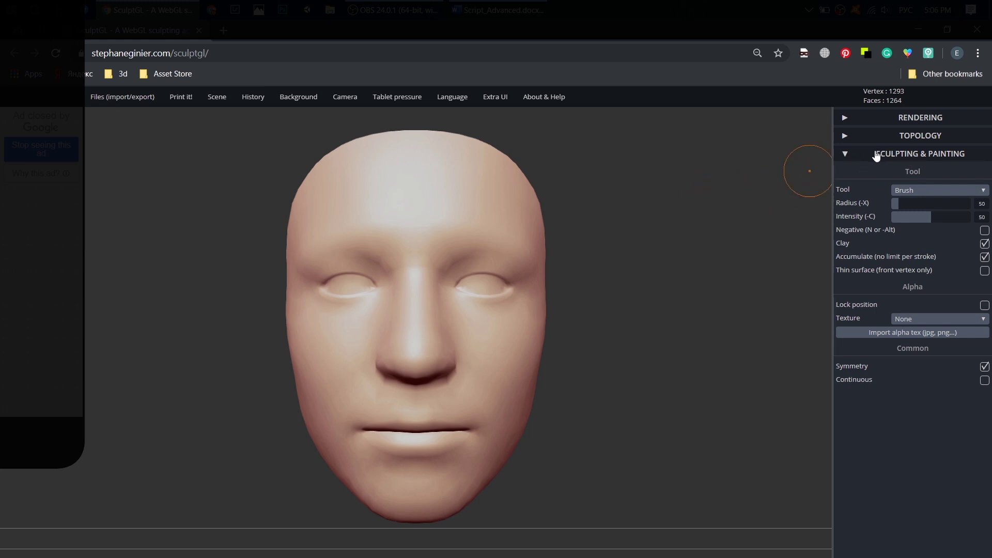
pyautogui.click(913, 191)
pyautogui.click(915, 290)
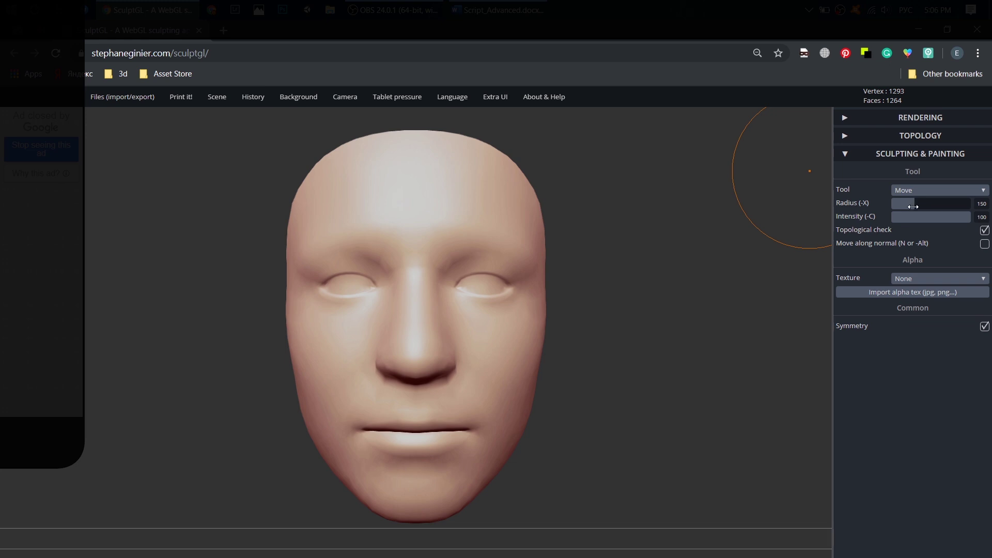
pyautogui.moveTo(915, 205)
pyautogui.mouseDown()
pyautogui.moveTo(948, 205)
pyautogui.moveTo(895, 206)
pyautogui.moveTo(903, 205)
pyautogui.mouseUp()
pyautogui.write('90')
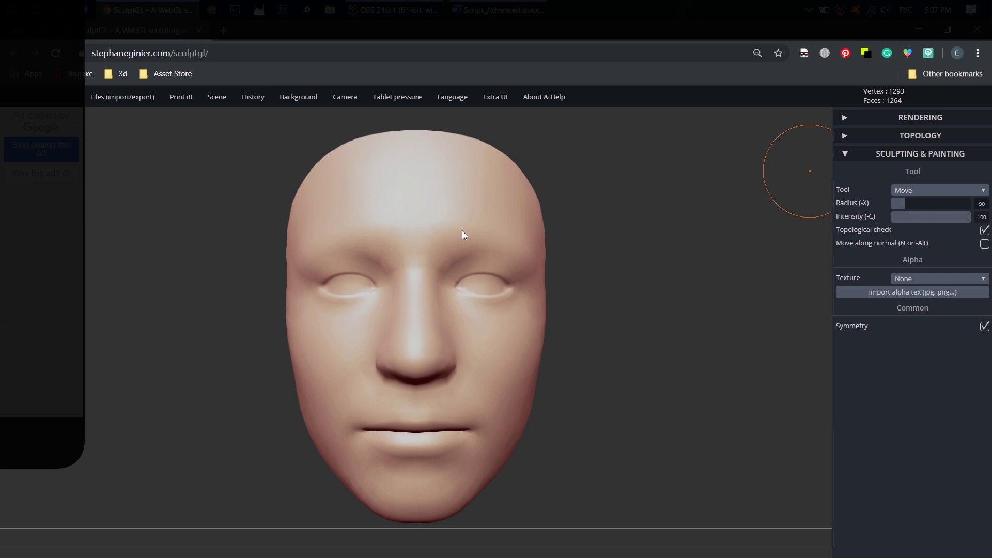
# Step: Enlarge the upper lip of the face mesh with symmetrical Move strokes, raising its upper edge at the sides and centre
pyautogui.scroll(-1, 409, 432)
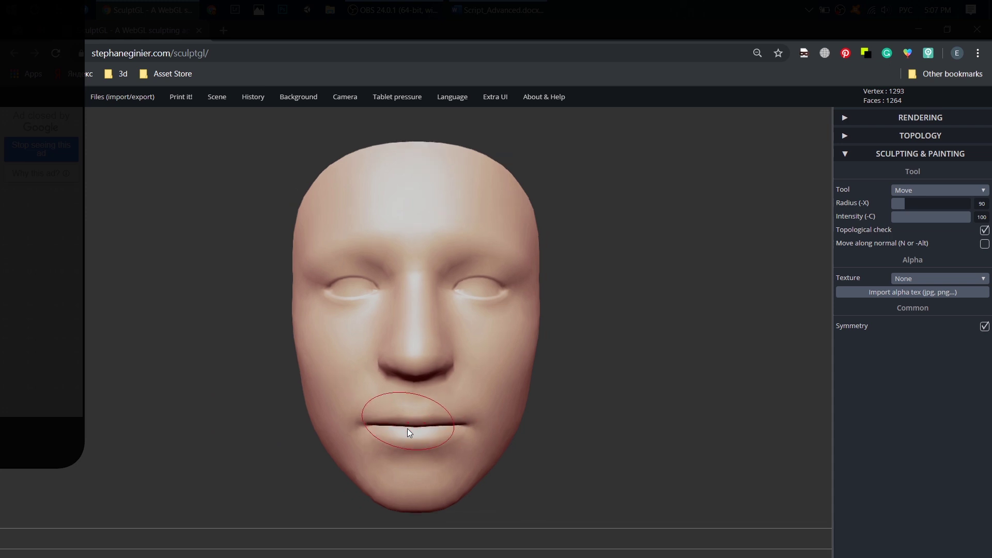
pyautogui.scroll(-4, 407, 429)
pyautogui.scroll(4, 408, 429)
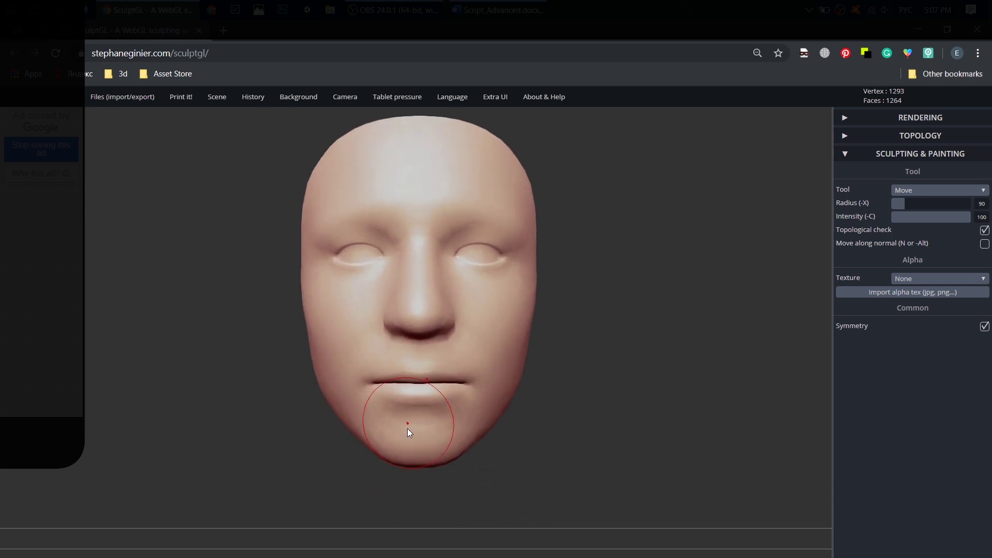
pyautogui.scroll(5, 407, 433)
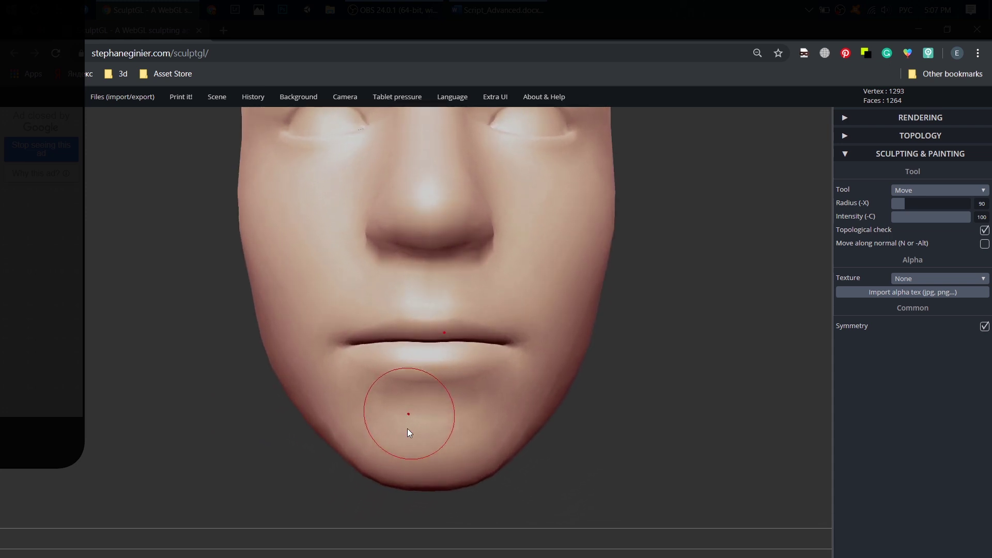
pyautogui.scroll(5, 408, 433)
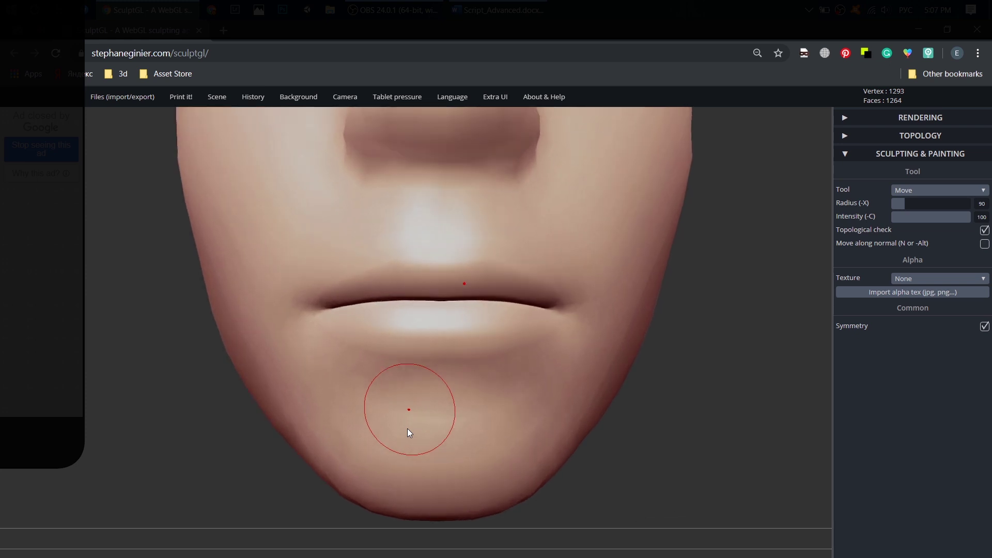
pyautogui.scroll(1, 408, 432)
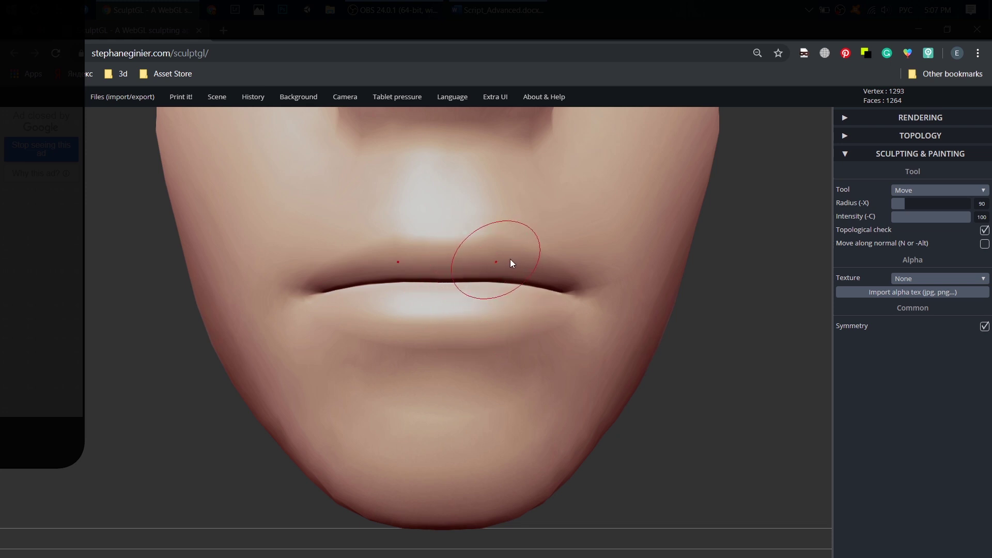
pyautogui.moveTo(504, 256)
pyautogui.mouseDown()
pyautogui.moveTo(507, 237)
pyautogui.moveTo(569, 277)
pyautogui.mouseUp()
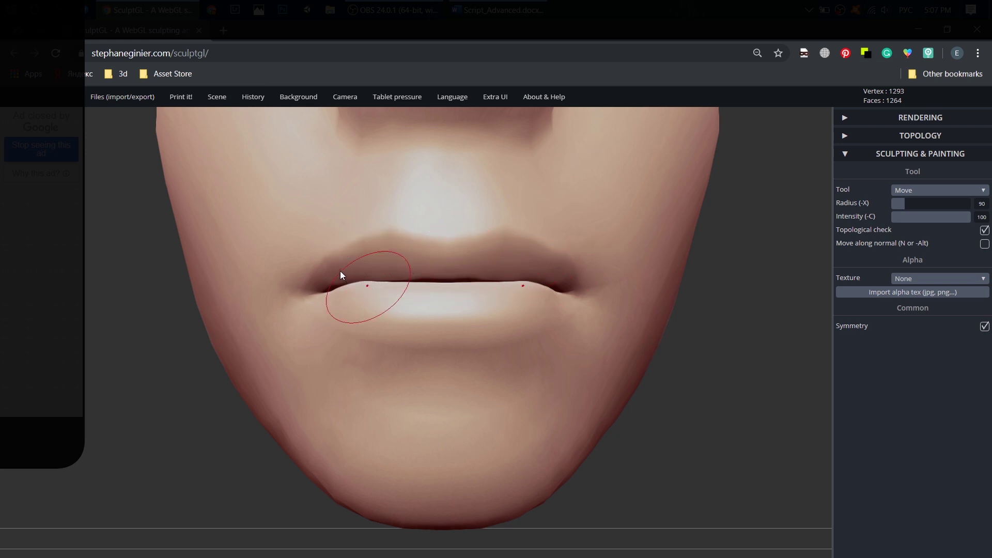
pyautogui.moveTo(326, 272); pyautogui.dragTo(354, 261)
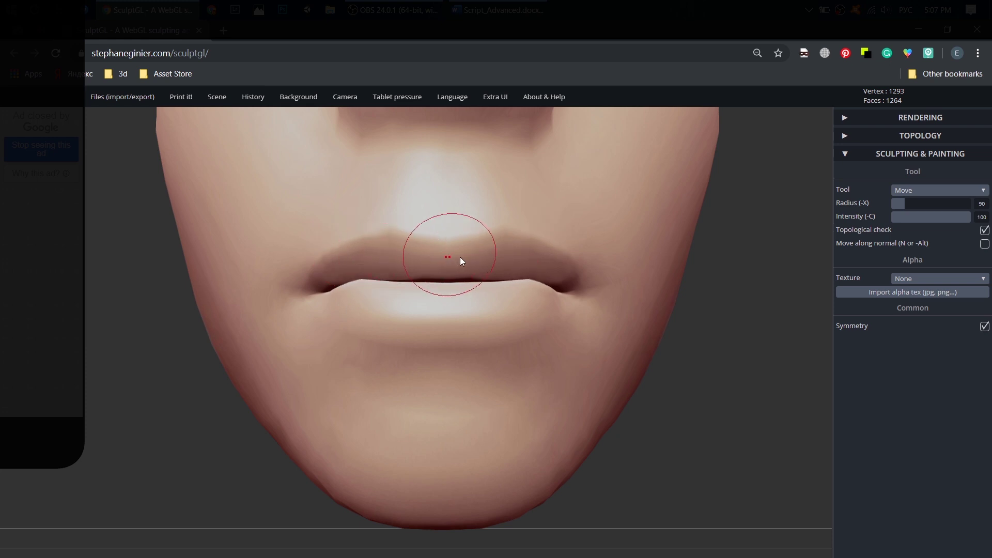
pyautogui.moveTo(457, 257); pyautogui.dragTo(459, 254)
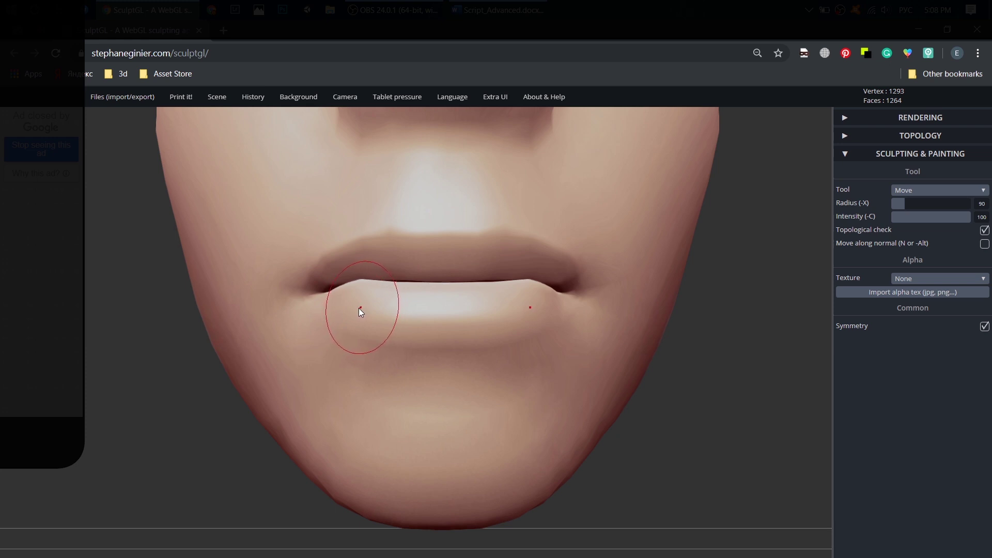
# Step: Reshape the lower lip into a fuller, wider form with the Move tool, undoing the first unwanted stroke
pyautogui.moveTo(354, 316); pyautogui.dragTo(349, 320)
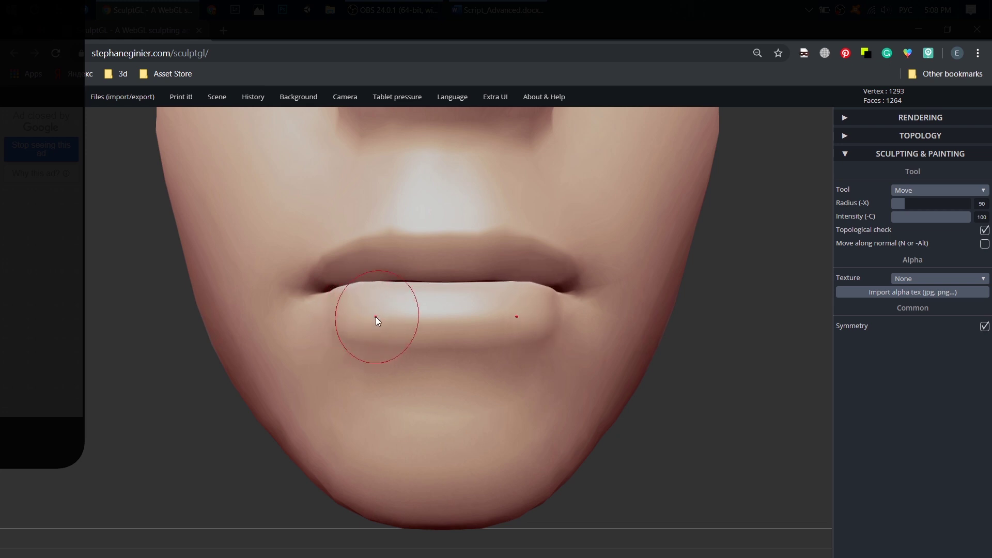
pyautogui.hotkey('ctrl', 'z')
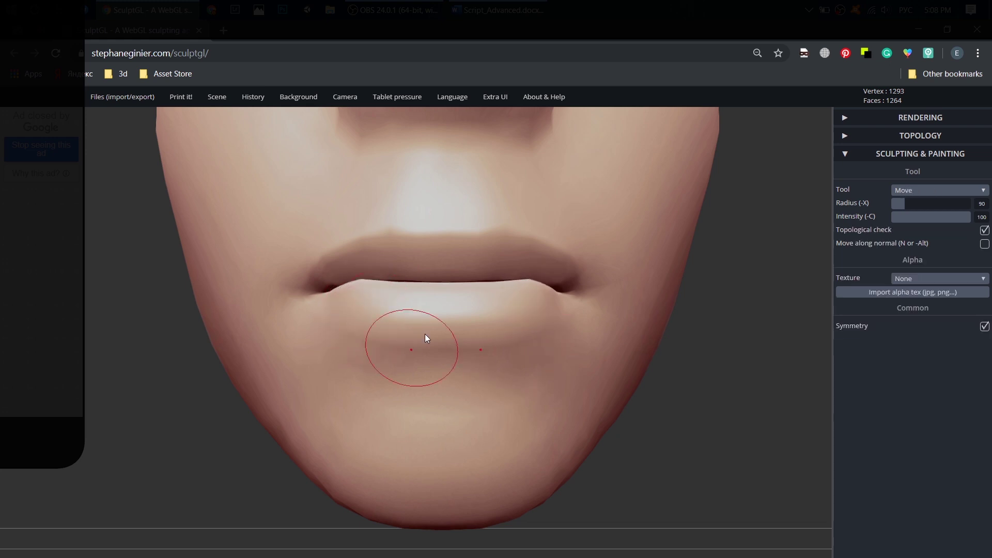
pyautogui.moveTo(434, 323)
pyautogui.mouseDown()
pyautogui.moveTo(432, 331)
pyautogui.moveTo(375, 330)
pyautogui.moveTo(313, 298)
pyautogui.mouseUp()
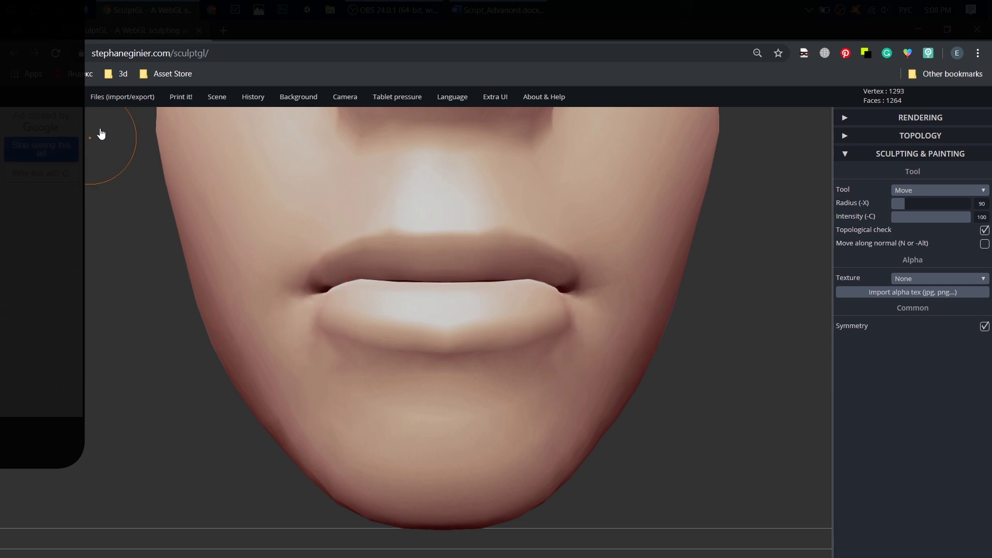
# Step: Export the sculpted face mesh as an OBJ file
pyautogui.moveTo(120, 100)
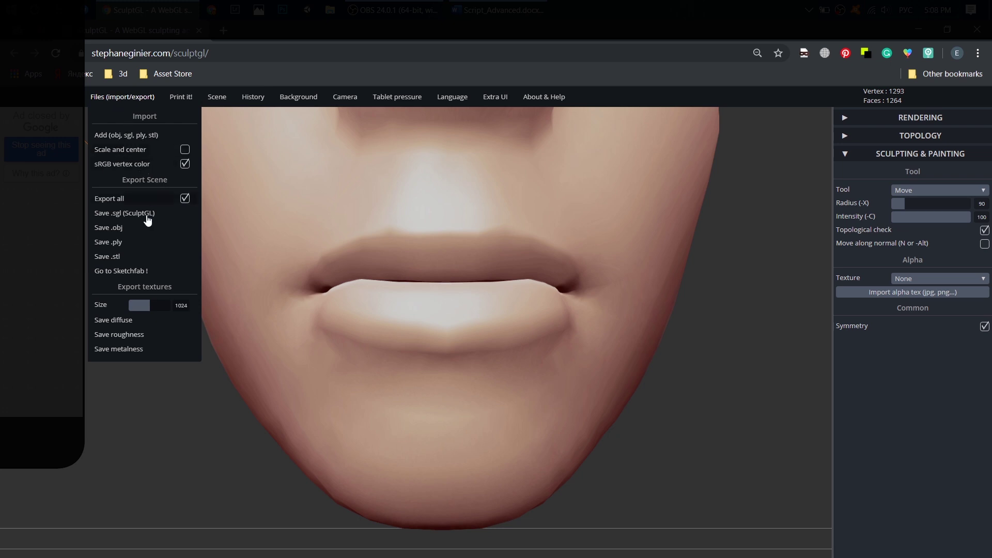
pyautogui.click(107, 229)
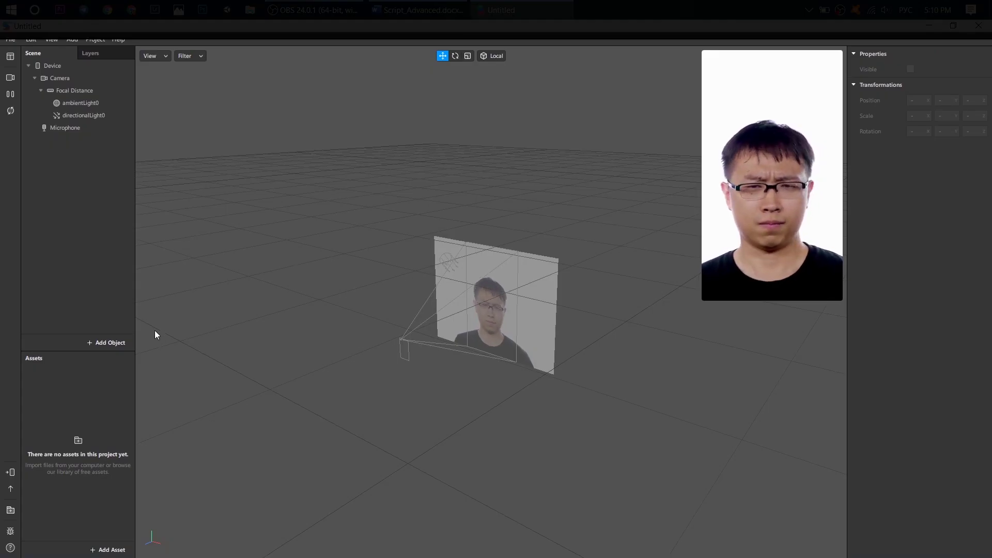
# Step: Switch to Spark AR Studio and add a Face Tracker and a Face Mesh to the scene
pyautogui.click(84, 344)
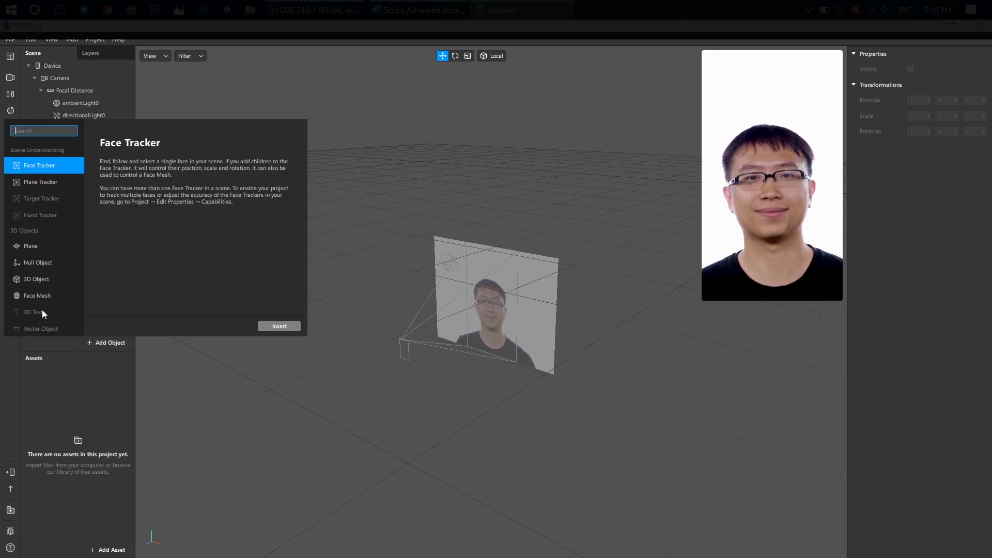
pyautogui.click(280, 324)
pyautogui.click(88, 343)
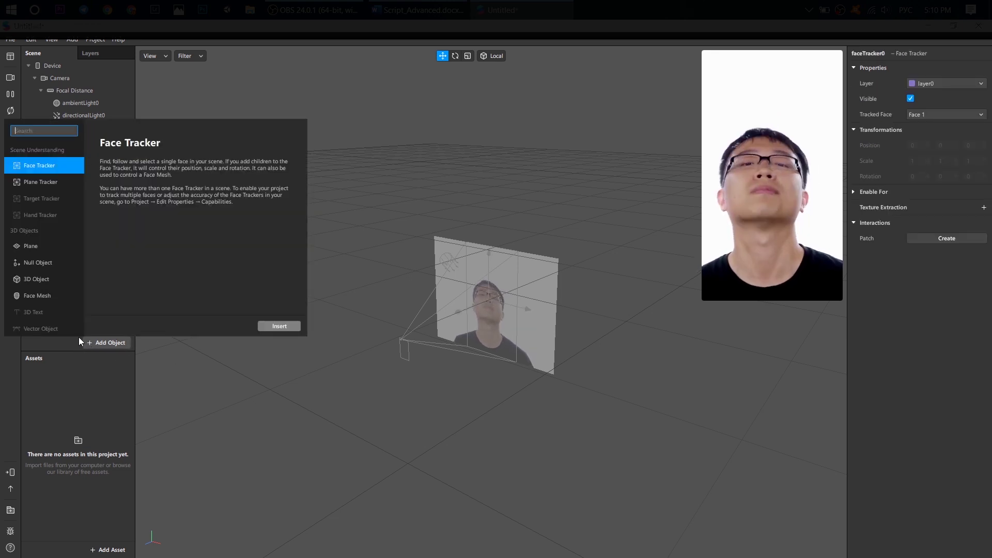
pyautogui.click(45, 295)
pyautogui.click(274, 326)
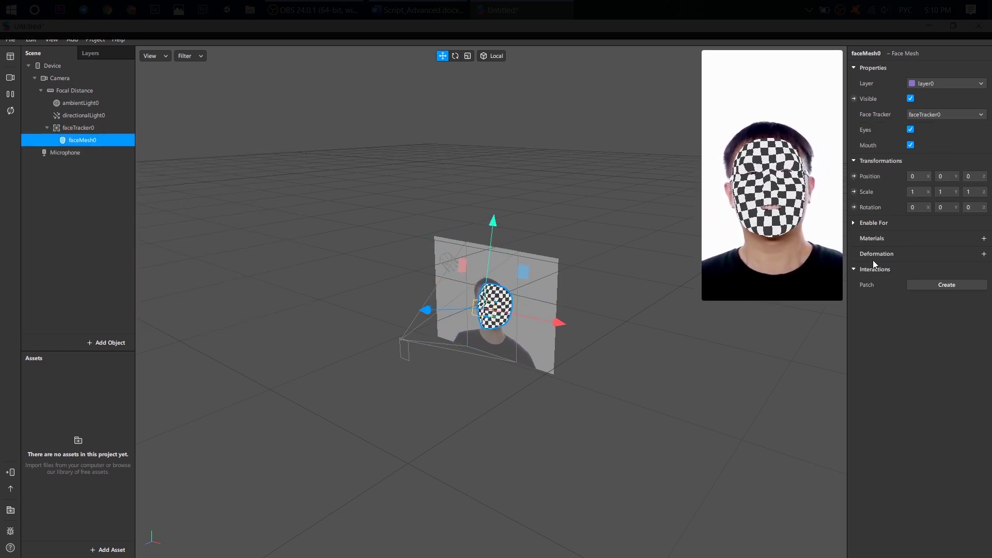
# Step: Add a deformation to the face mesh with yourMesh as the morph object, and turn off the mesh's visibility
pyautogui.click(982, 255)
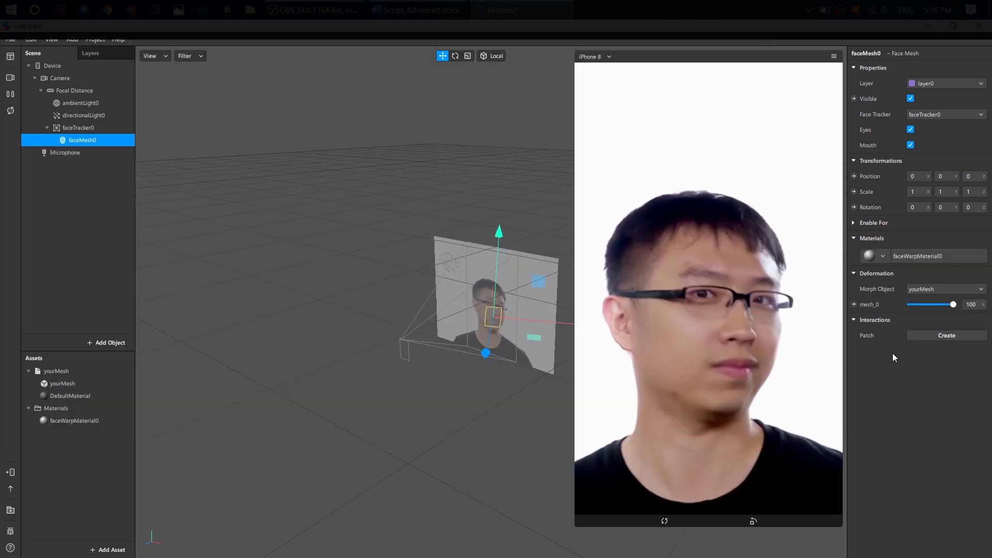
pyautogui.click(911, 99)
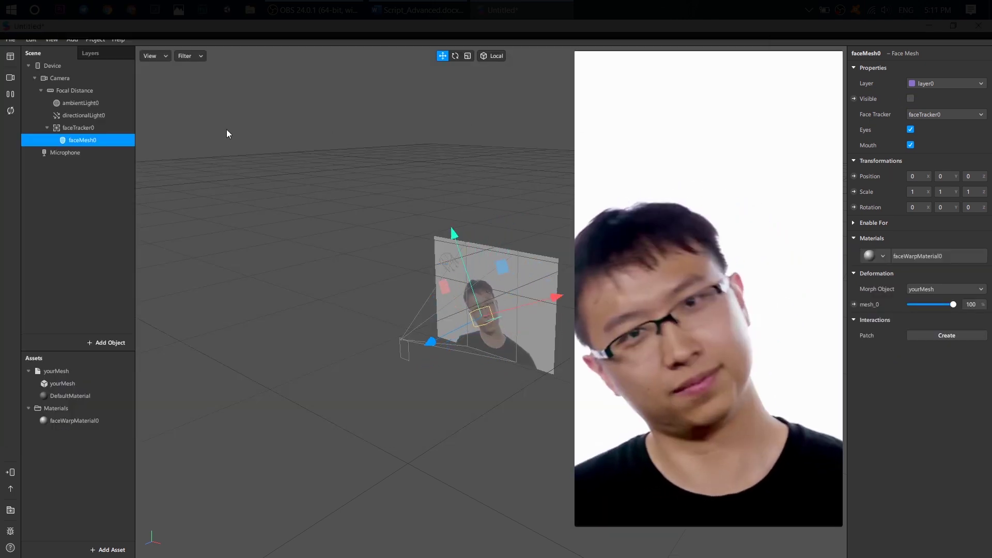
# Step: Open the selection of camera and simulation video sources for the preview
pyautogui.click(10, 78)
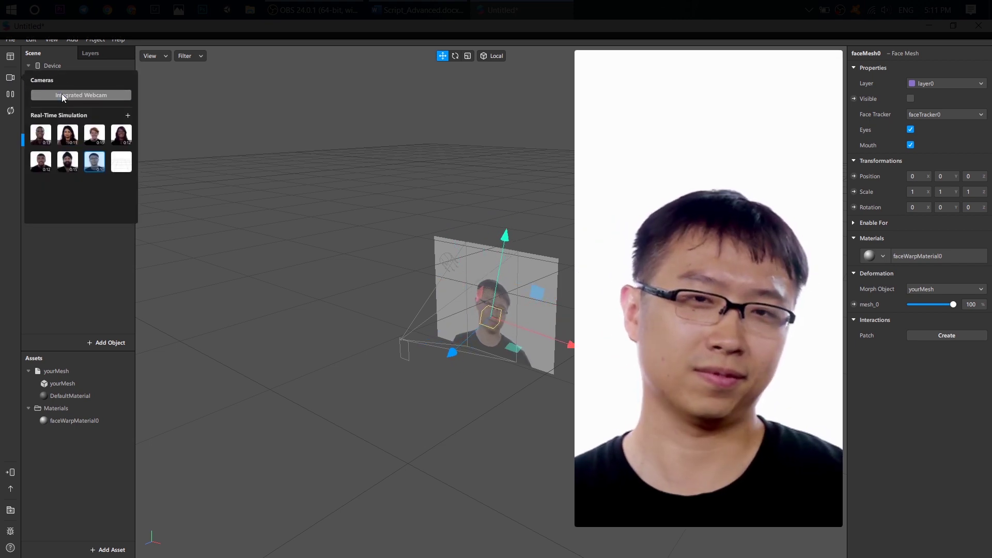